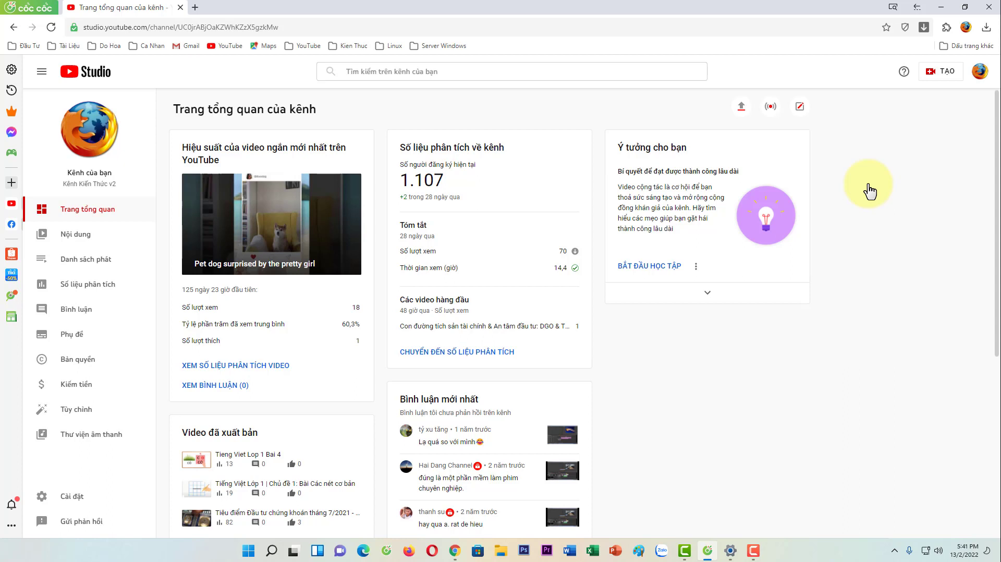
Open the details page of the channel video "Pet dog surprised by the pretty girl"
{"action": "left_click", "coordinate": [82, 240]}
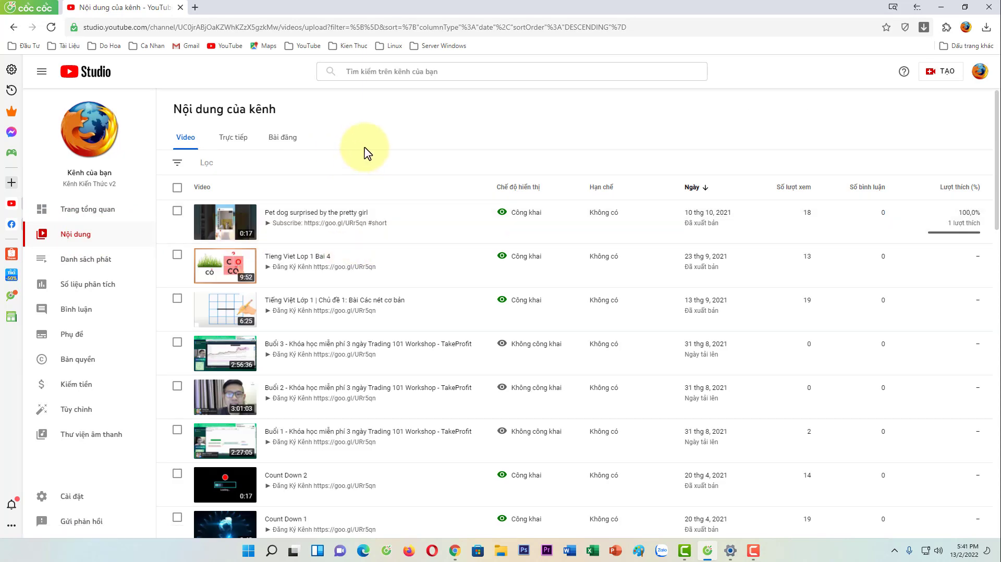
{"action": "left_click", "coordinate": [276, 228]}
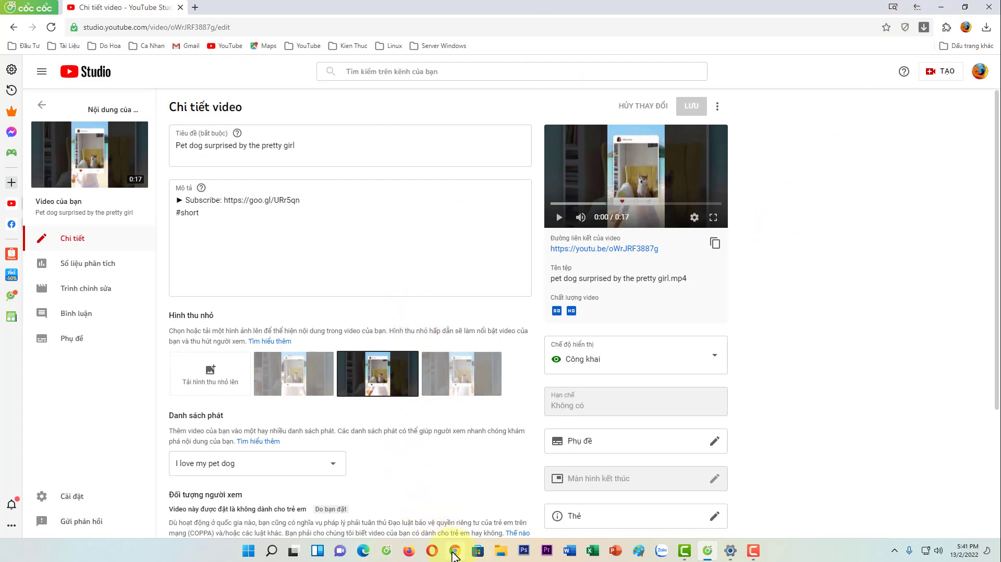
{"action": "left_click", "coordinate": [453, 552]}
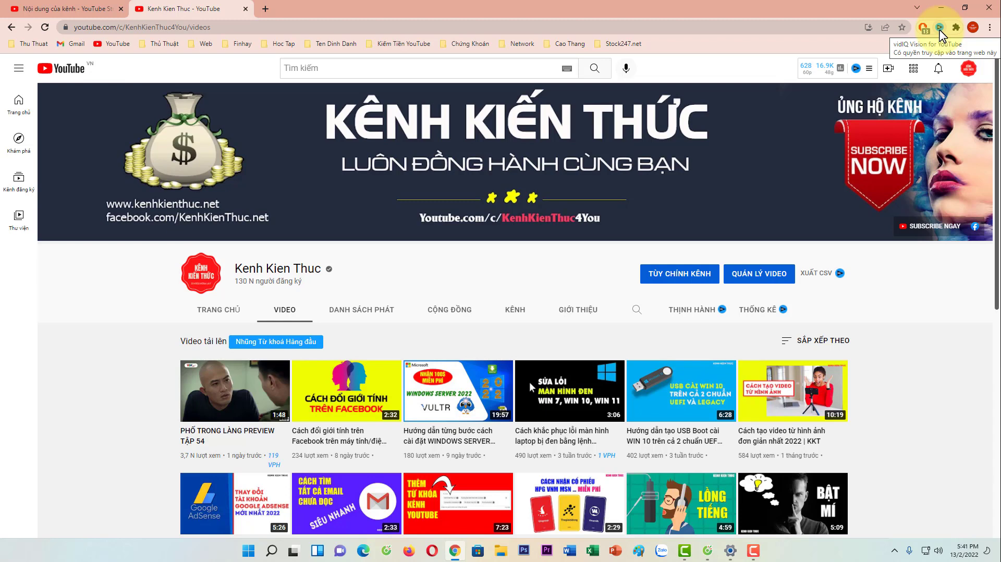
{"action": "left_click", "coordinate": [704, 553]}
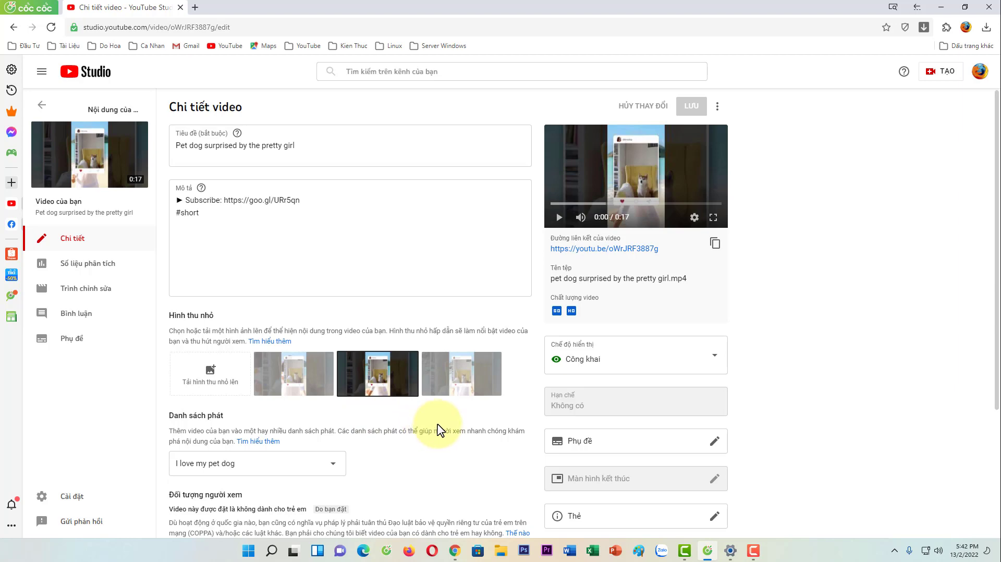
{"action": "scroll", "coordinate": [437, 431], "scroll_direction": "down", "scroll_amount": 3}
{"action": "scroll", "coordinate": [446, 421], "scroll_direction": "up", "scroll_amount": 3}
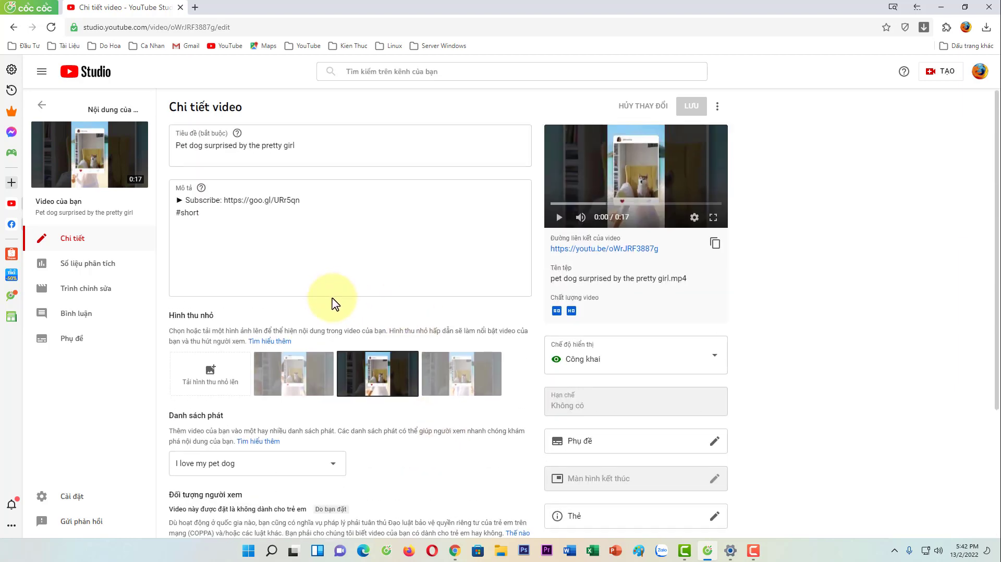
Expand the video's additional options and bring its tag settings into view
{"action": "scroll", "coordinate": [334, 303], "scroll_direction": "down", "scroll_amount": 3}
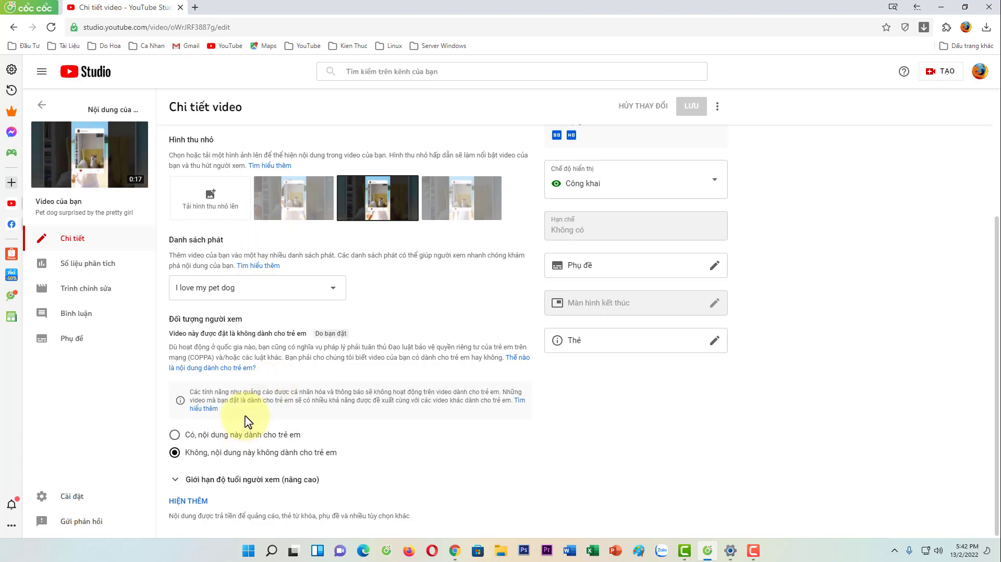
{"action": "left_click", "coordinate": [199, 504]}
{"action": "scroll", "coordinate": [339, 423], "scroll_direction": "down", "scroll_amount": 5}
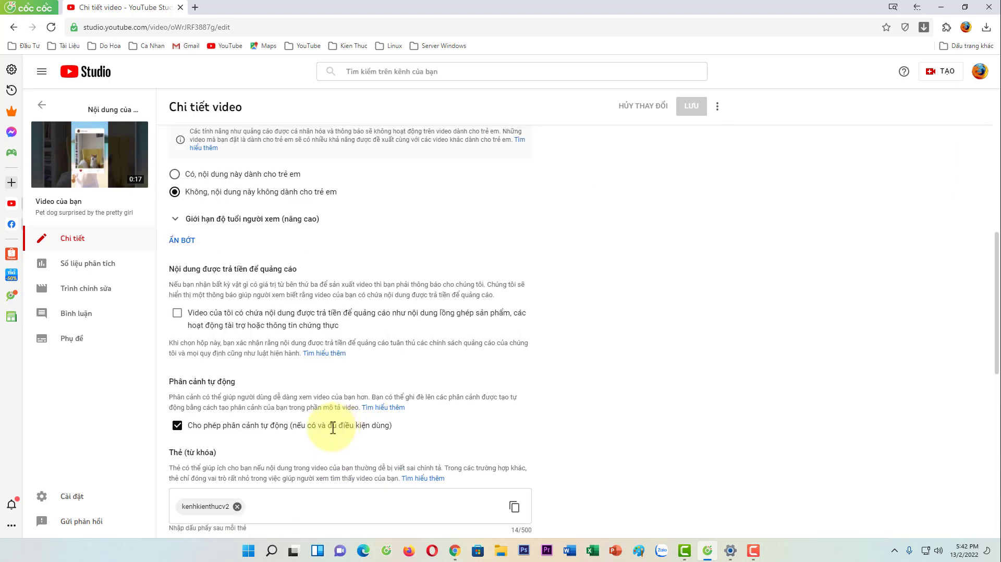
{"action": "scroll", "coordinate": [332, 427], "scroll_direction": "down", "scroll_amount": 4}
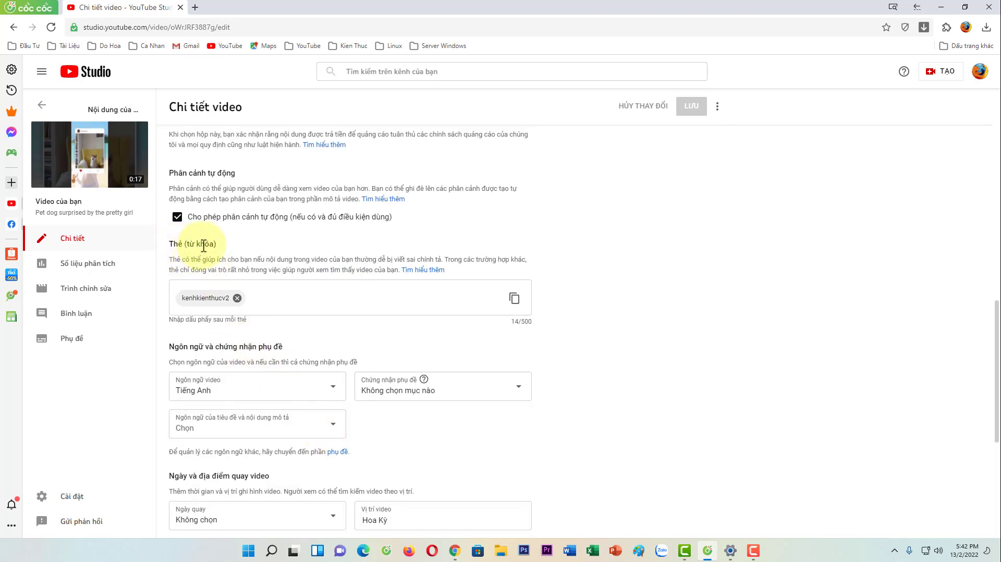
Add the tags "chu cho" and "funny" to the dog video
{"action": "left_click", "coordinate": [259, 297]}
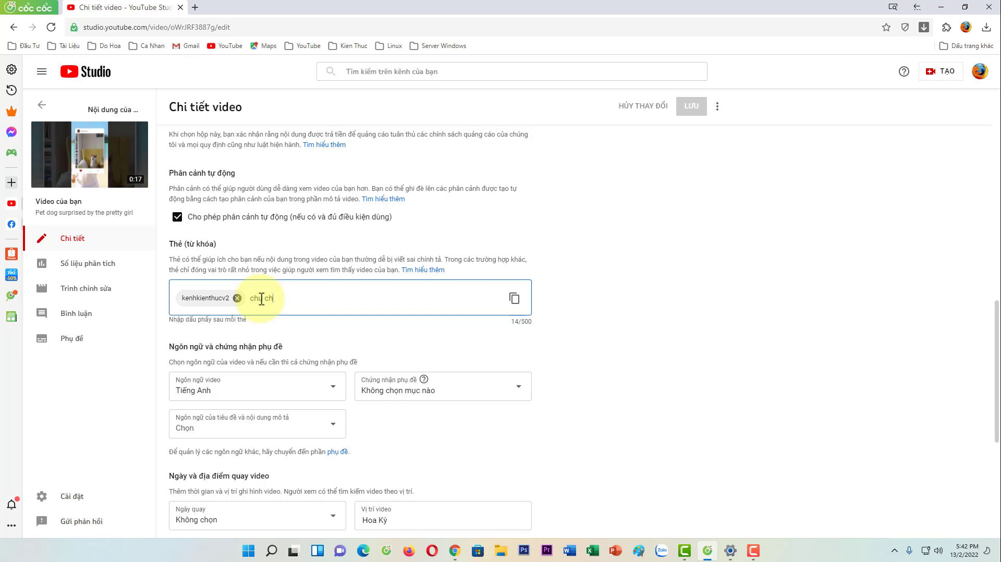
{"action": "key", "text": "Return"}
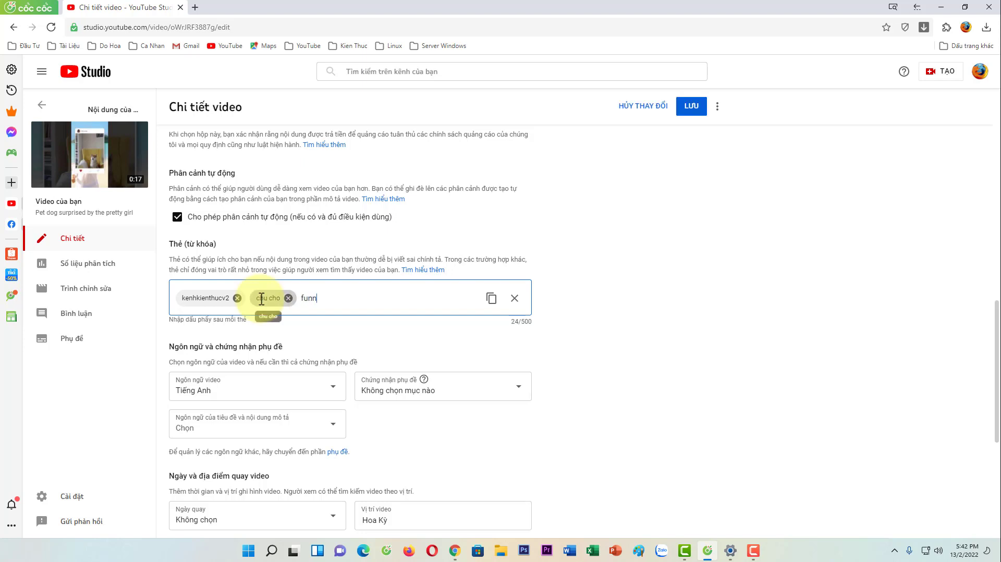
{"action": "key", "text": "Return"}
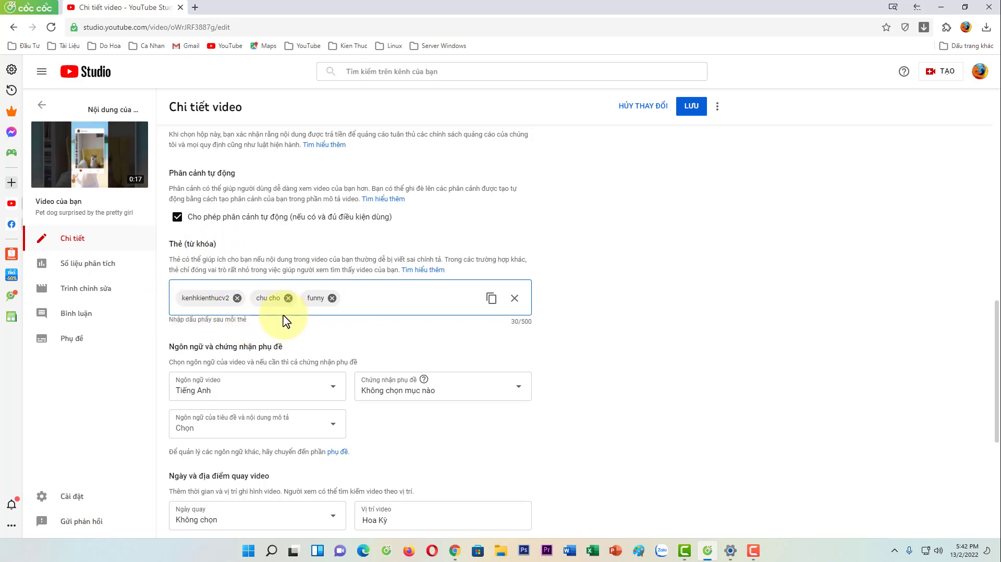
Copy all the dog video's tags, paste them into cell A1 of a blank Excel workbook, and widen column A to fit them
{"action": "left_click", "coordinate": [491, 301]}
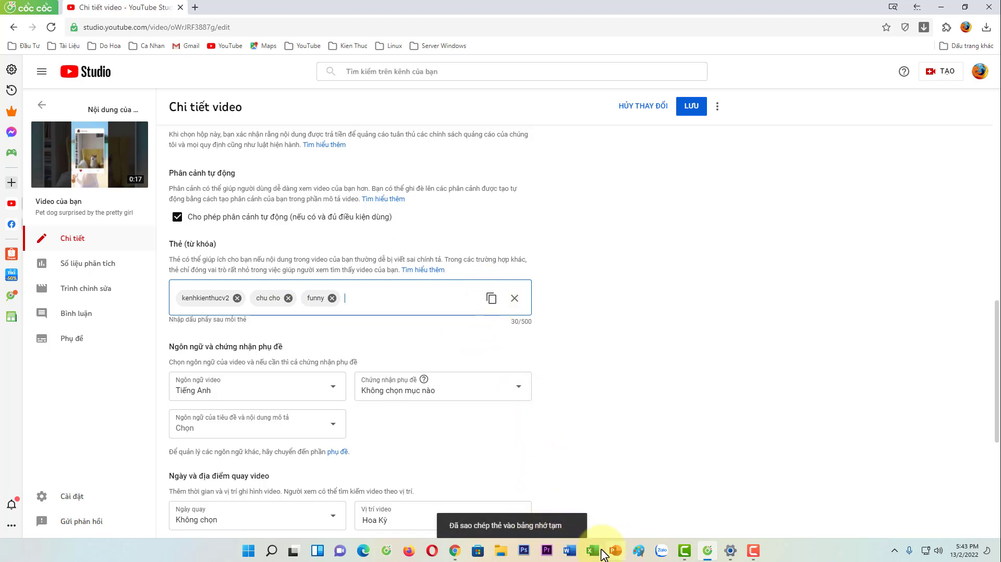
{"action": "left_click", "coordinate": [570, 551]}
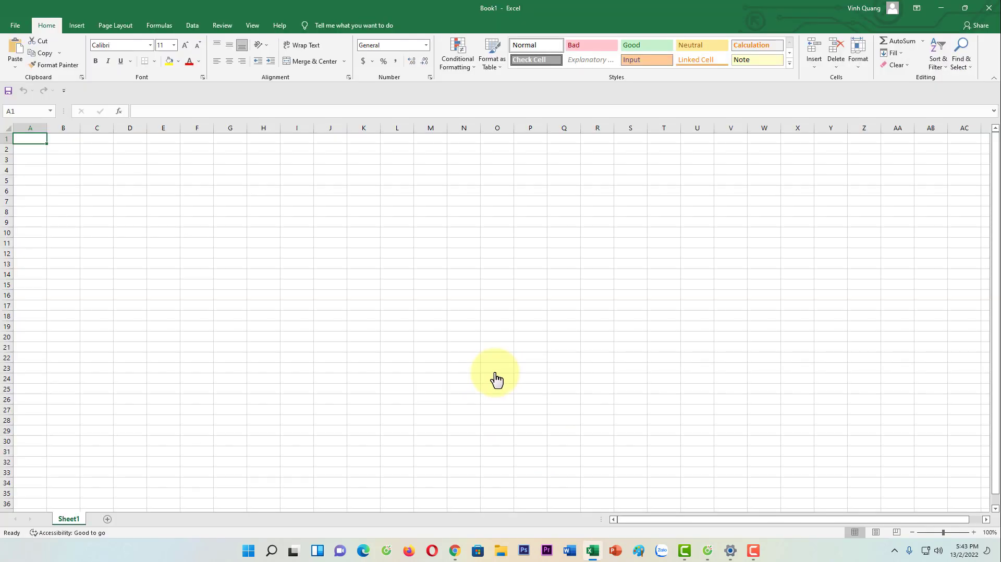
{"action": "key", "text": "ctrl+v"}
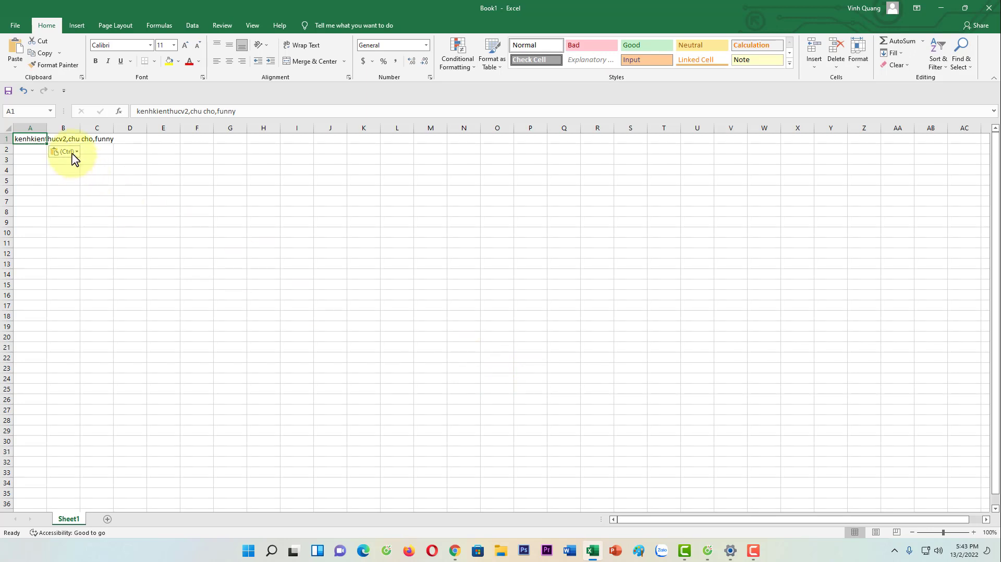
{"action": "left_click", "coordinate": [71, 179]}
{"action": "left_click_drag", "start_coordinate": [46, 128], "coordinate": [118, 131]}
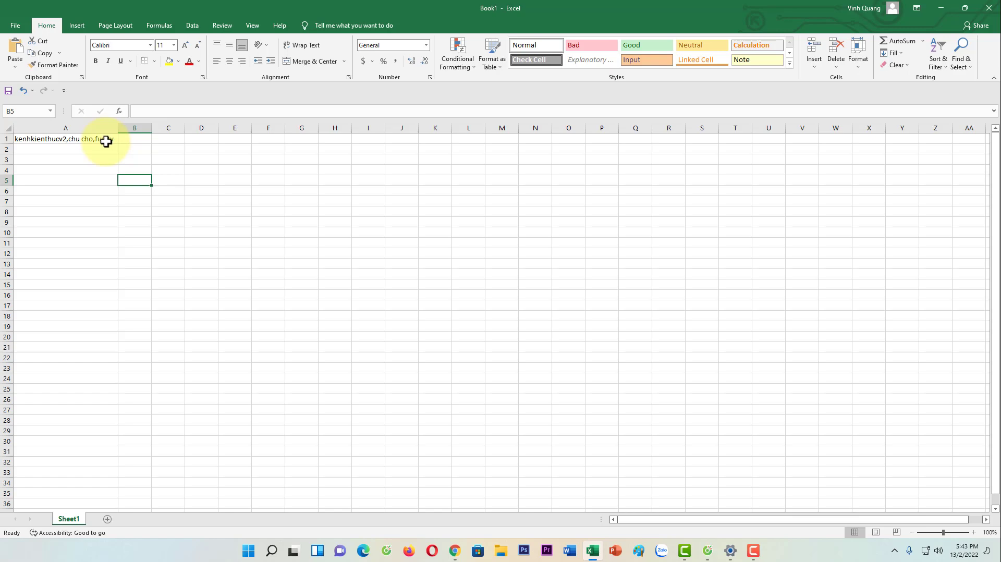
Switch to Chrome and open the details page of the video "PHỐ TRONG LÀNG PREVIEW TẬP 54" in YouTube Studio
{"action": "left_click", "coordinate": [454, 550]}
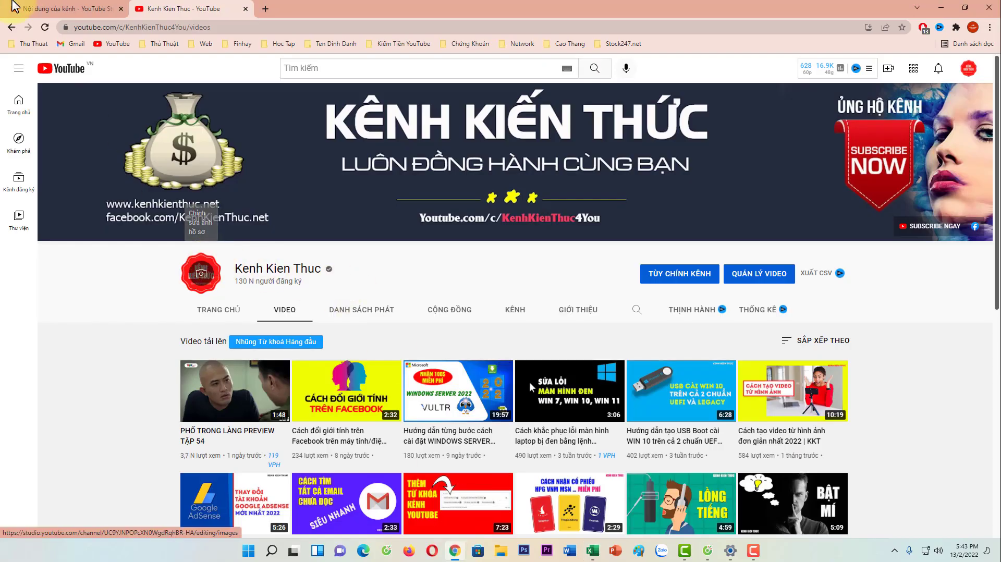
{"action": "left_click", "coordinate": [41, 4]}
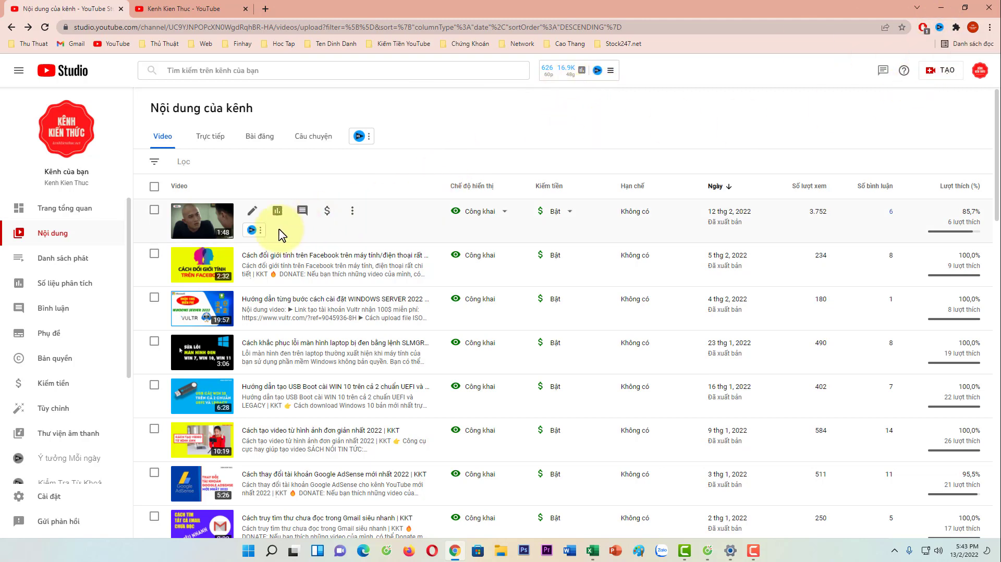
{"action": "left_click", "coordinate": [253, 215]}
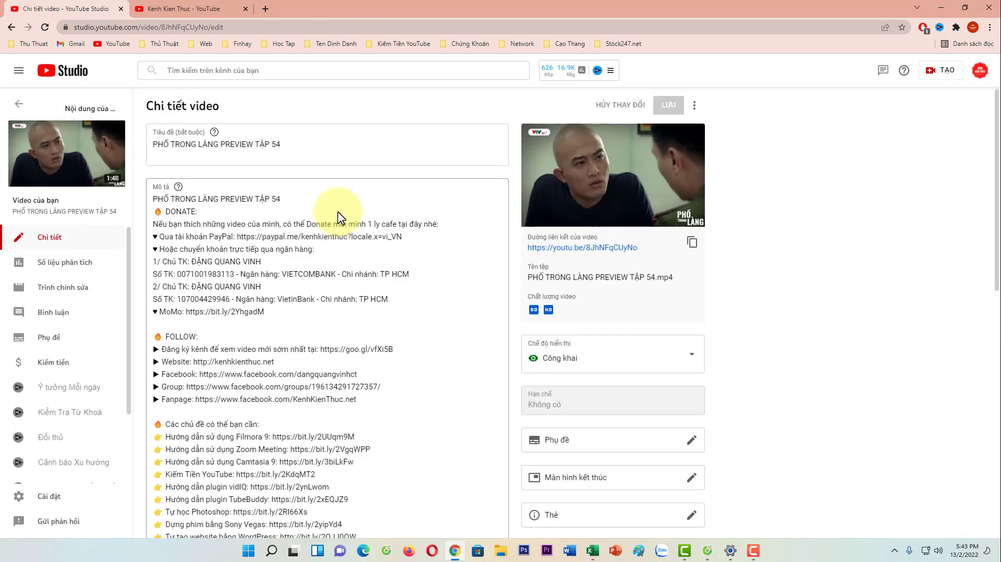
Collapse and re-expand the video's additional options and examine its existing tags with their vidIQ rankings
{"action": "scroll", "coordinate": [339, 219], "scroll_direction": "down", "scroll_amount": 7}
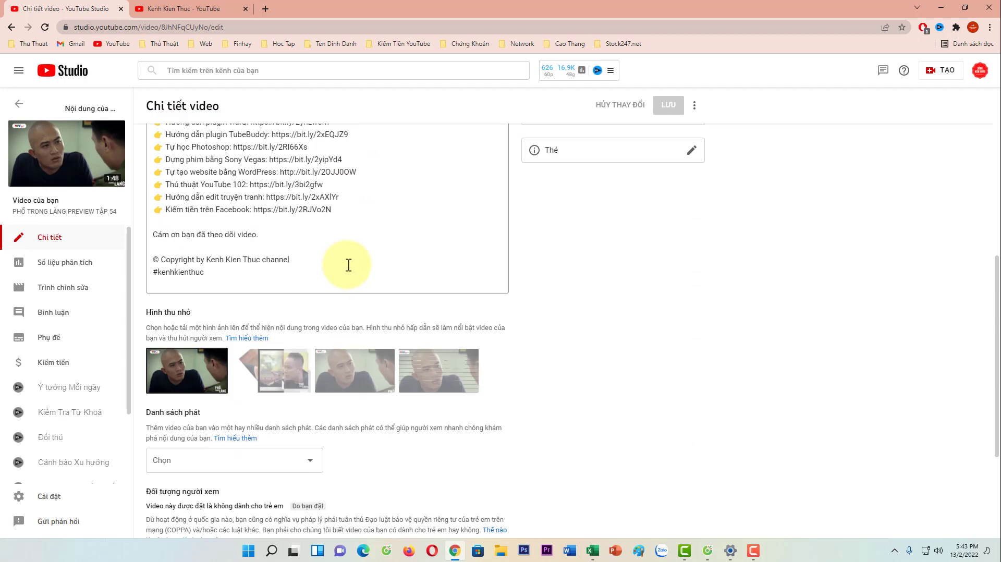
{"action": "scroll", "coordinate": [348, 265], "scroll_direction": "down", "scroll_amount": 9}
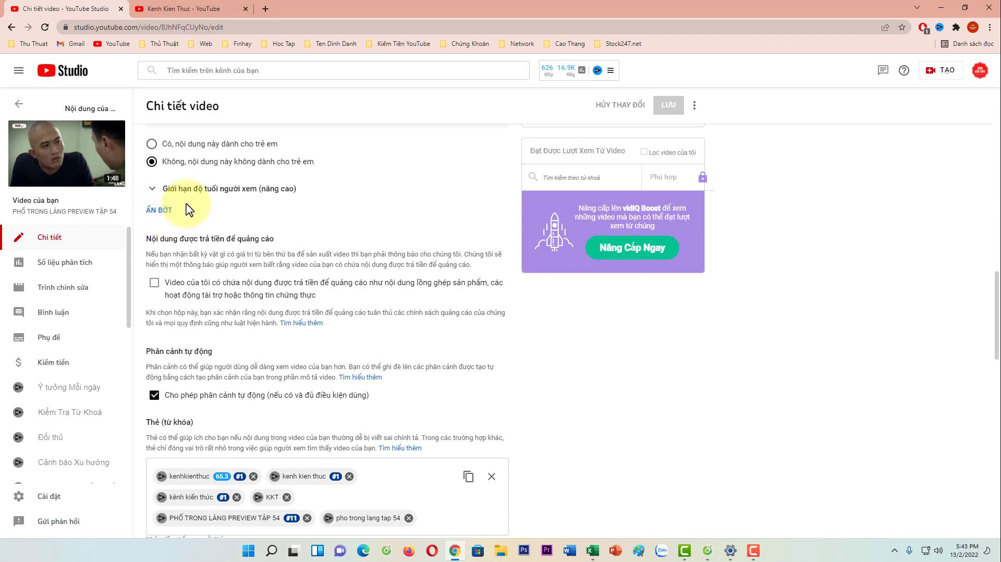
{"action": "left_click", "coordinate": [160, 214]}
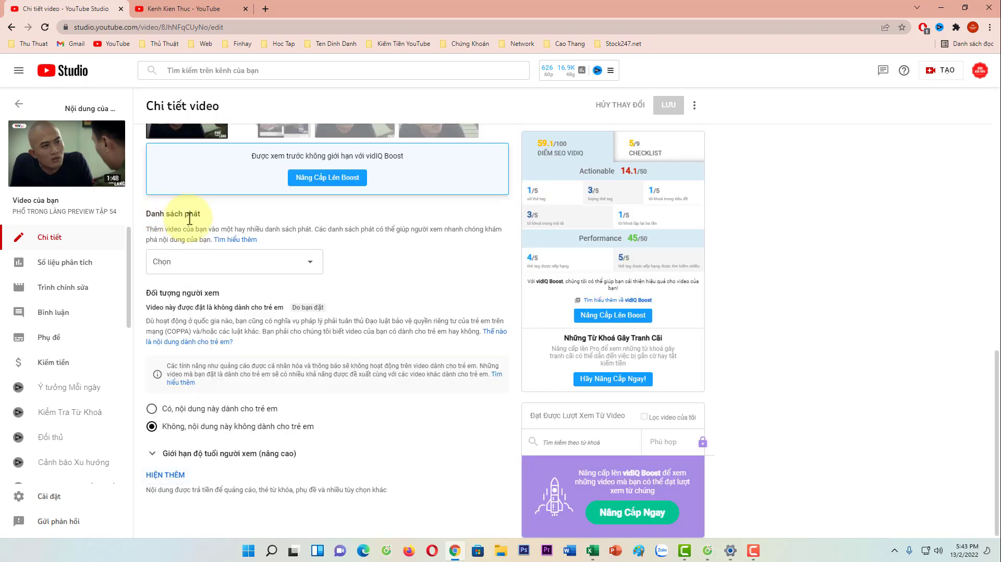
{"action": "left_click", "coordinate": [154, 476]}
{"action": "scroll", "coordinate": [268, 358], "scroll_direction": "down", "scroll_amount": 9}
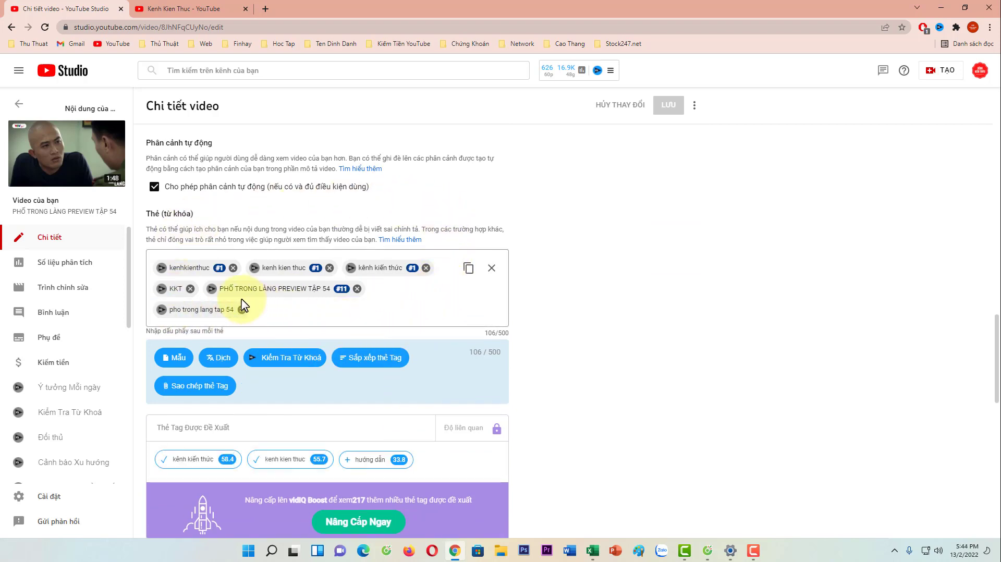
{"action": "left_click_drag", "start_coordinate": [241, 306], "coordinate": [98, 264]}
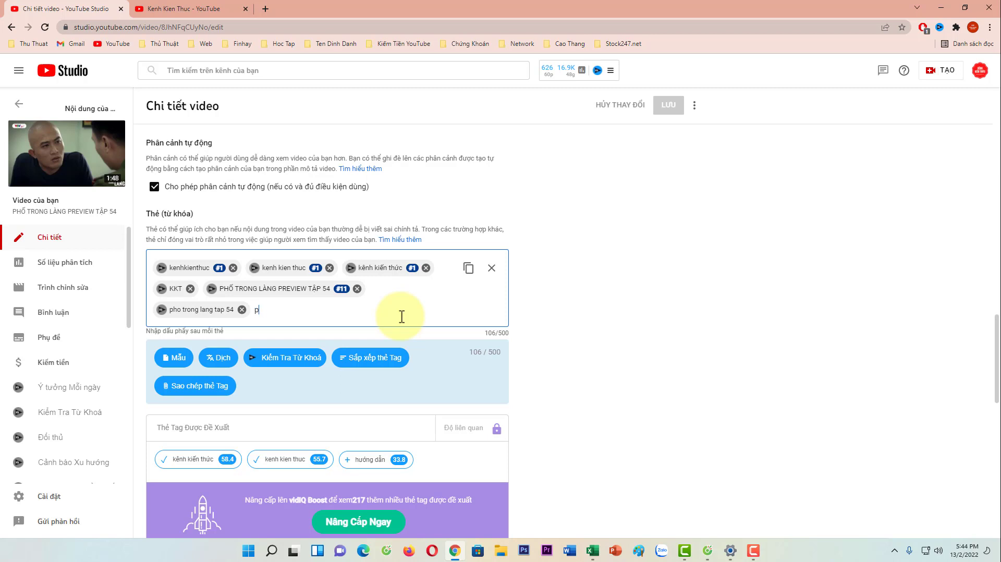
Add the tag "pho trong lang tap 54 review" from the vidIQ suggestions for "pho trong lang tap 54"
{"action": "type", "text": "ho trong lang tap 54"}
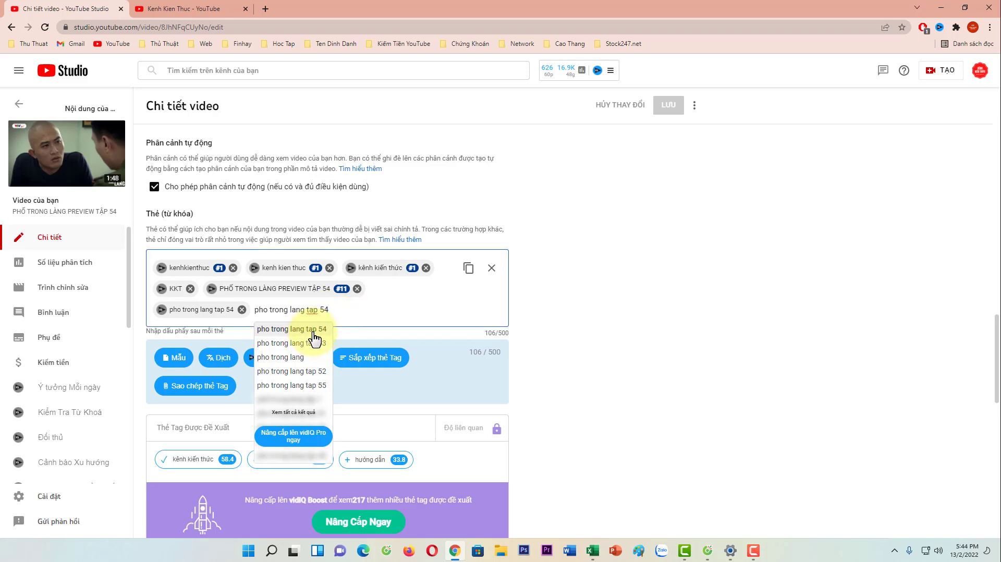
{"action": "type", "text": "trailer"}
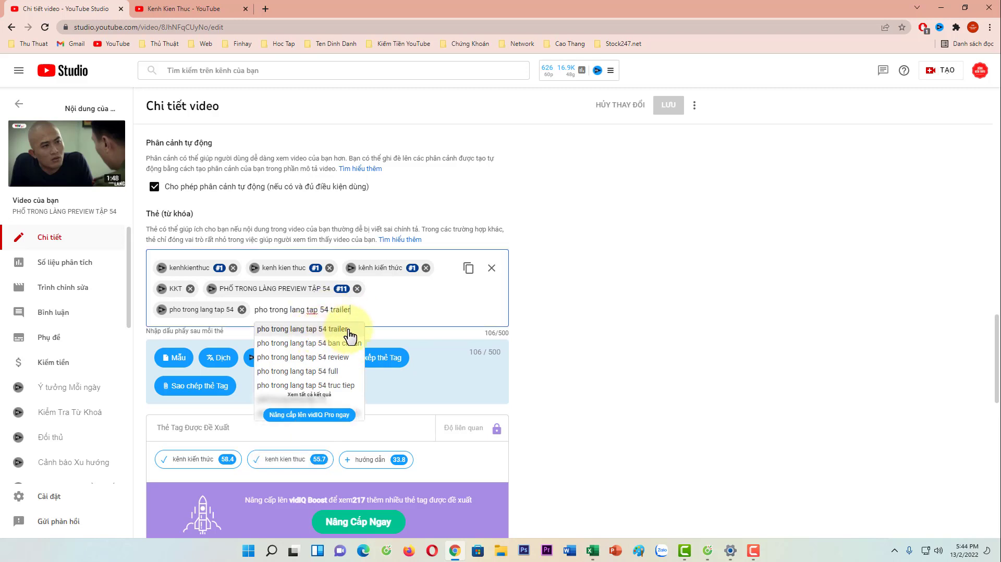
{"action": "key", "text": "BackSpace"}
{"action": "key", "text": "BackSpace"}
{"action": "key", "text": "BackSpace"}
{"action": "key", "text": "BackSpace"}
{"action": "key", "text": "BackSpace"}
{"action": "key", "text": "BackSpace"}
{"action": "key", "text": "BackSpace"}
{"action": "left_click", "coordinate": [344, 358]}
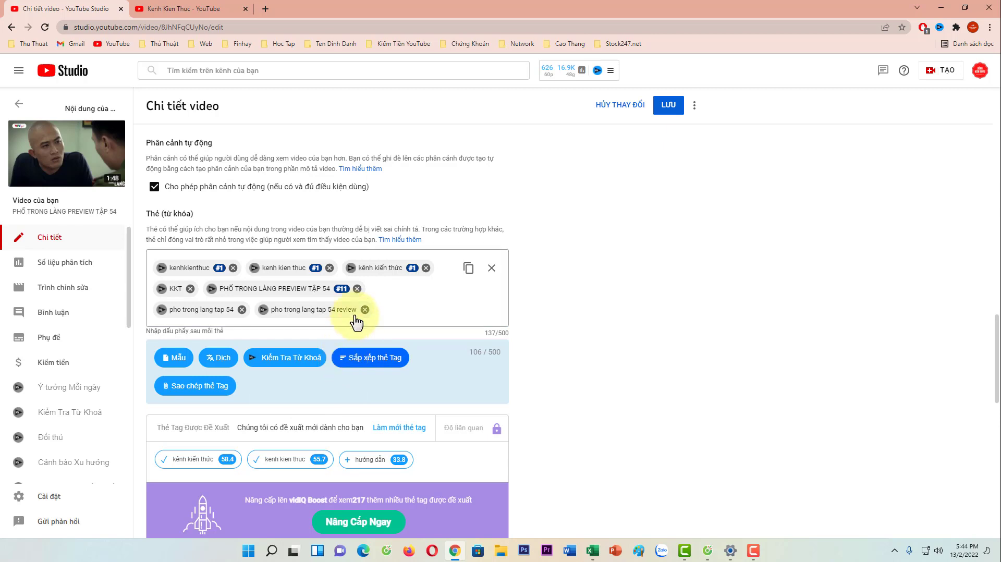
Add the suggested tag "pho trong lang tap 54 trailer" to the same video
{"action": "left_click", "coordinate": [394, 313]}
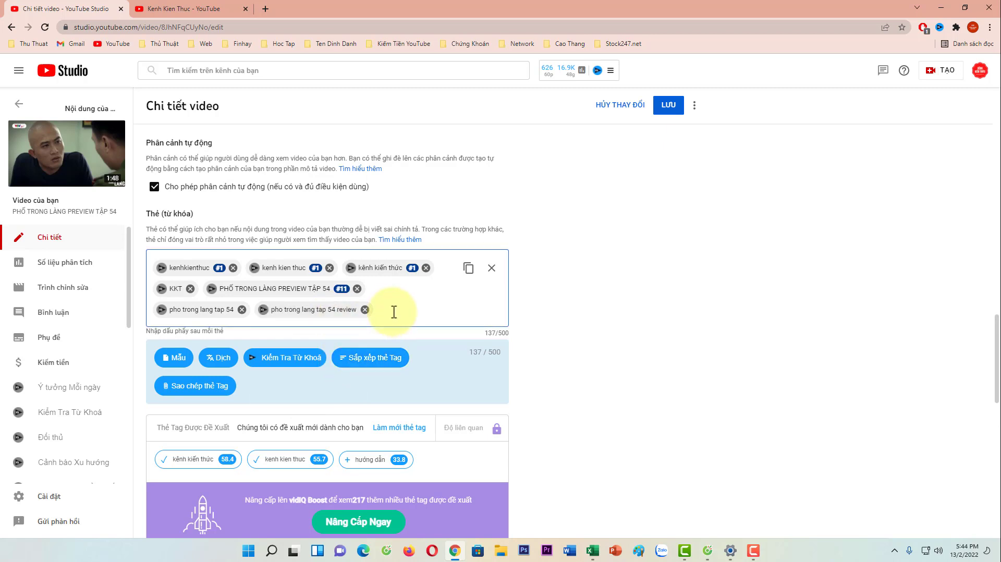
{"action": "type", "text": "pho tro"}
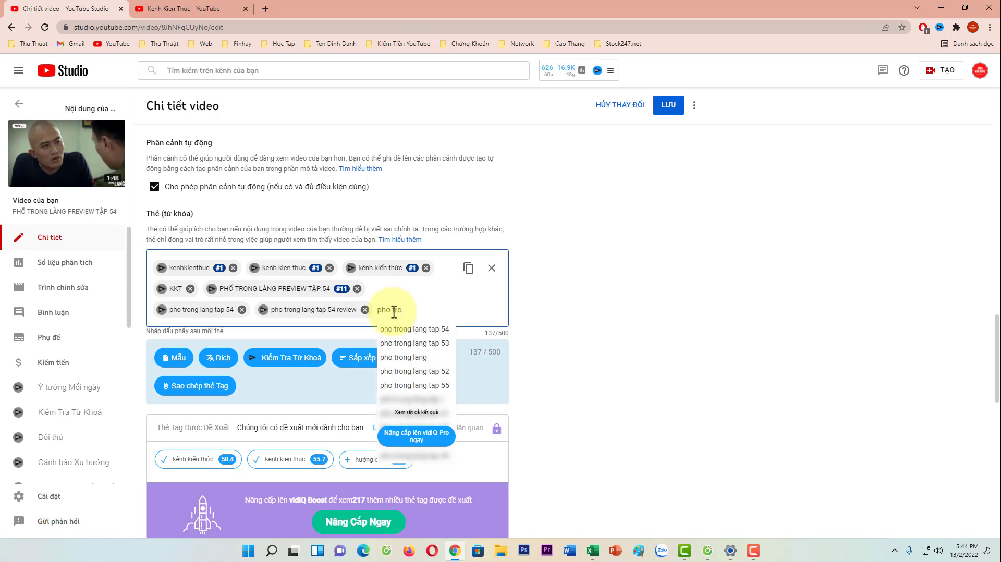
{"action": "type", "text": "ng lang tap 5"}
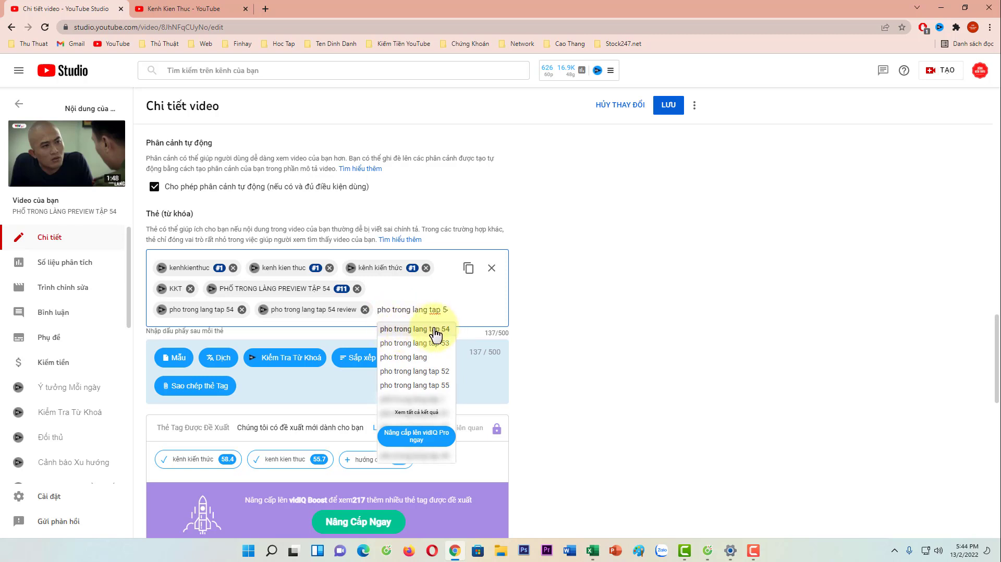
{"action": "type", "text": "4"}
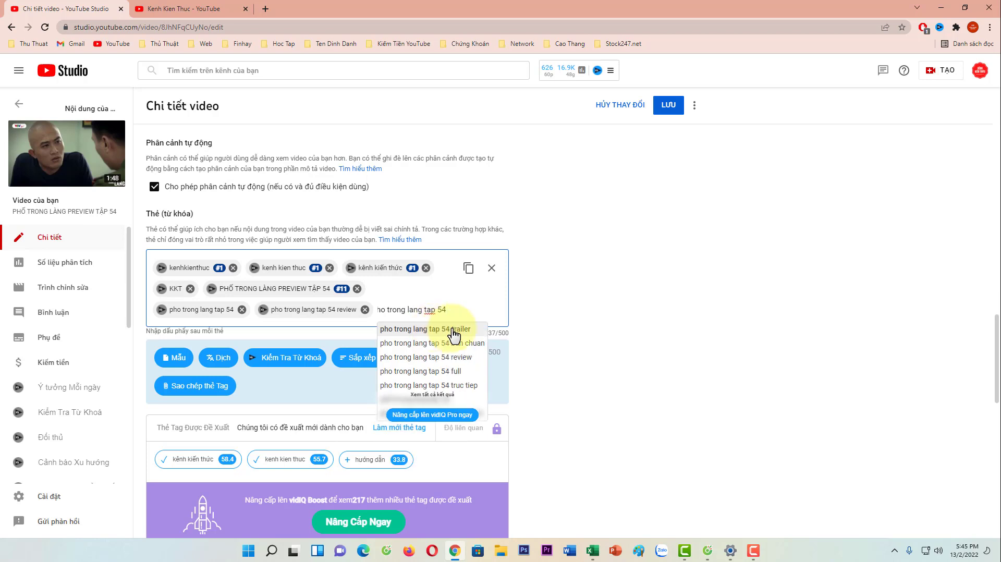
{"action": "left_click", "coordinate": [458, 331]}
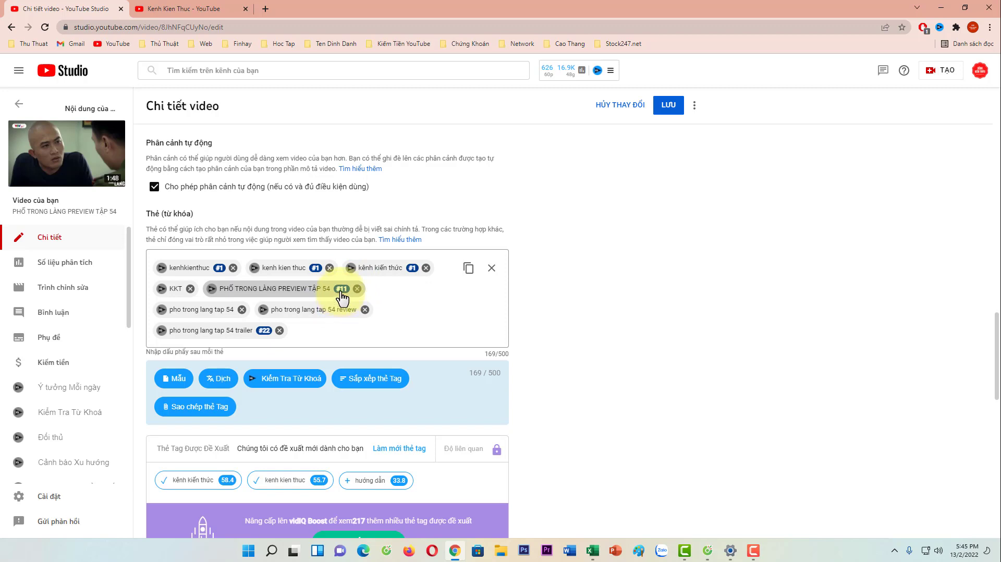
Copy the video title "PHỐ TRONG LÀNG PREVIEW TẬP 54" from the video's details page
{"action": "scroll", "coordinate": [334, 275], "scroll_direction": "up", "scroll_amount": 15}
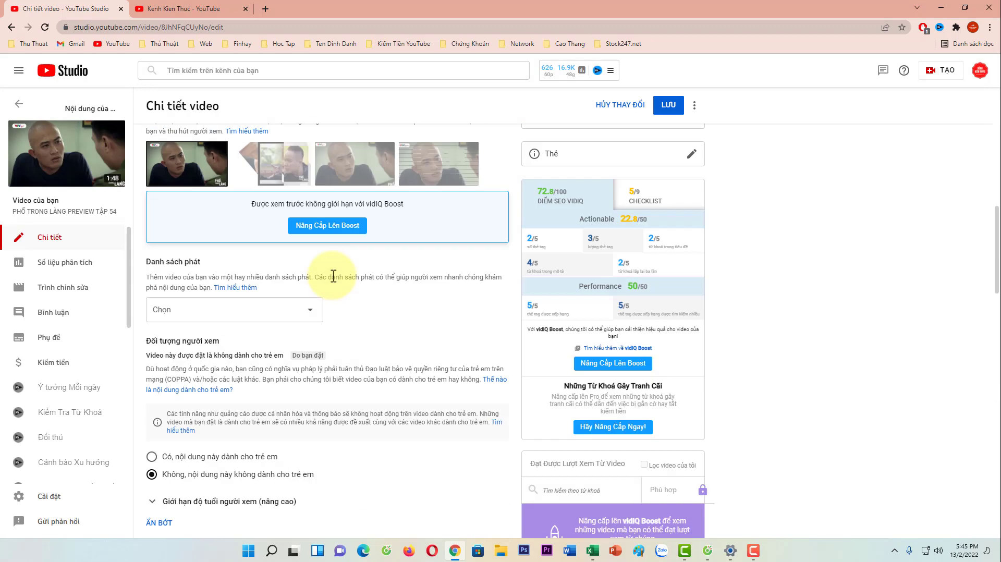
{"action": "scroll", "coordinate": [333, 275], "scroll_direction": "up", "scroll_amount": 7}
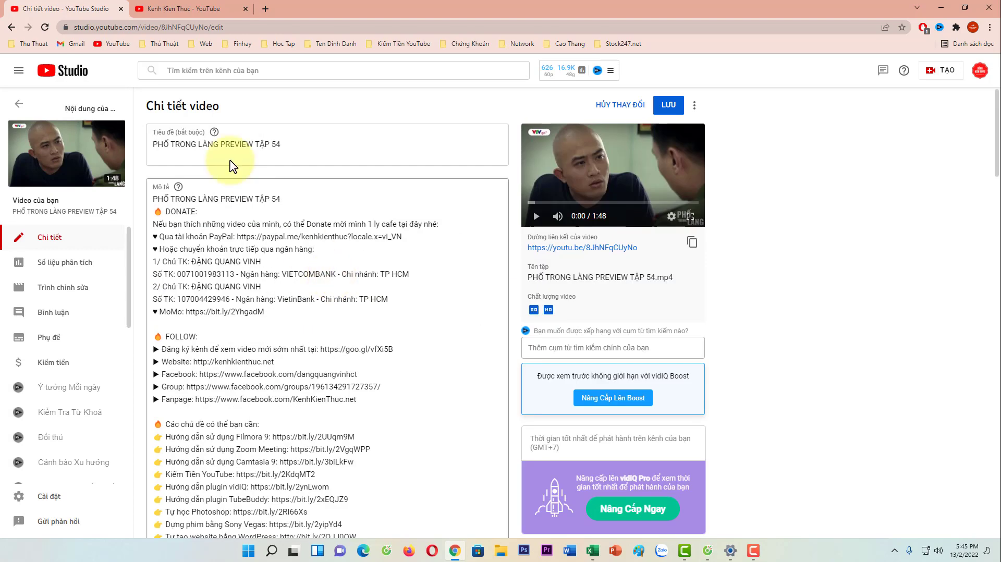
{"action": "left_click_drag", "start_coordinate": [300, 146], "coordinate": [134, 144]}
{"action": "key", "text": "ctrl+c"}
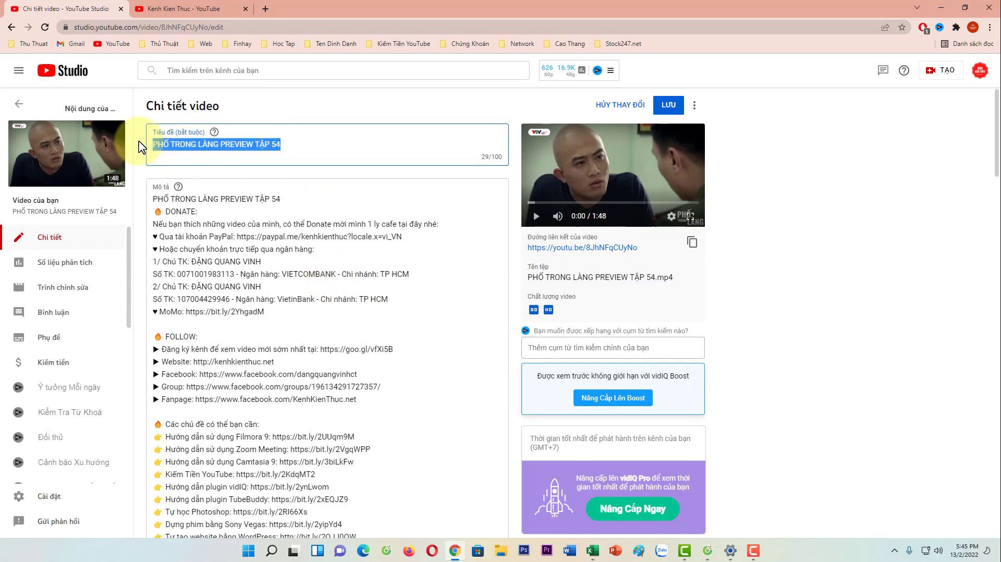
Search YouTube for "PHỐ TRONG LÀNG PREVIEW TẬP 54" from the already open Kenh Kien Thuc channel page
{"action": "left_click", "coordinate": [208, 11]}
{"action": "left_click", "coordinate": [329, 67]}
{"action": "key", "text": "ctrl+v"}
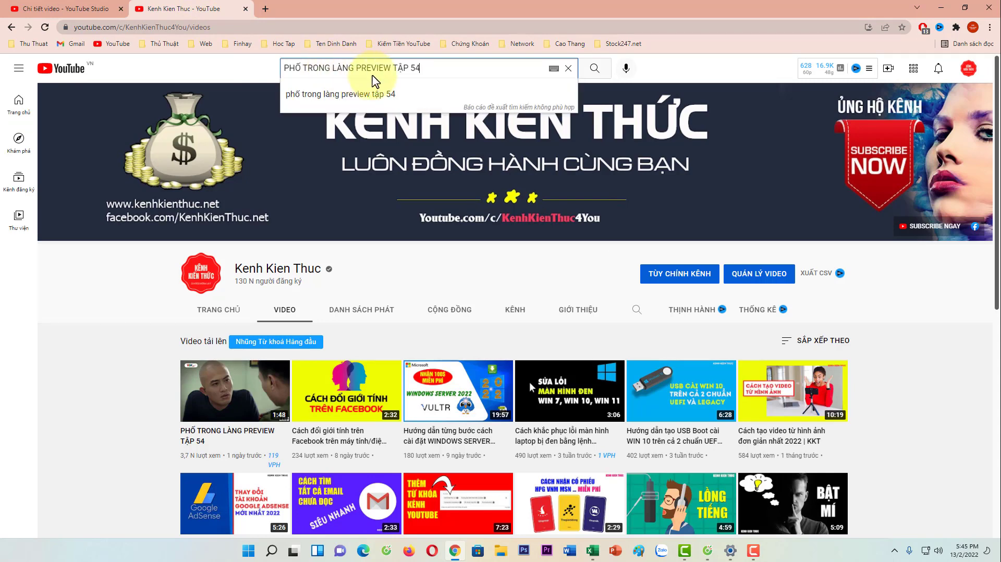
{"action": "key", "text": "Return"}
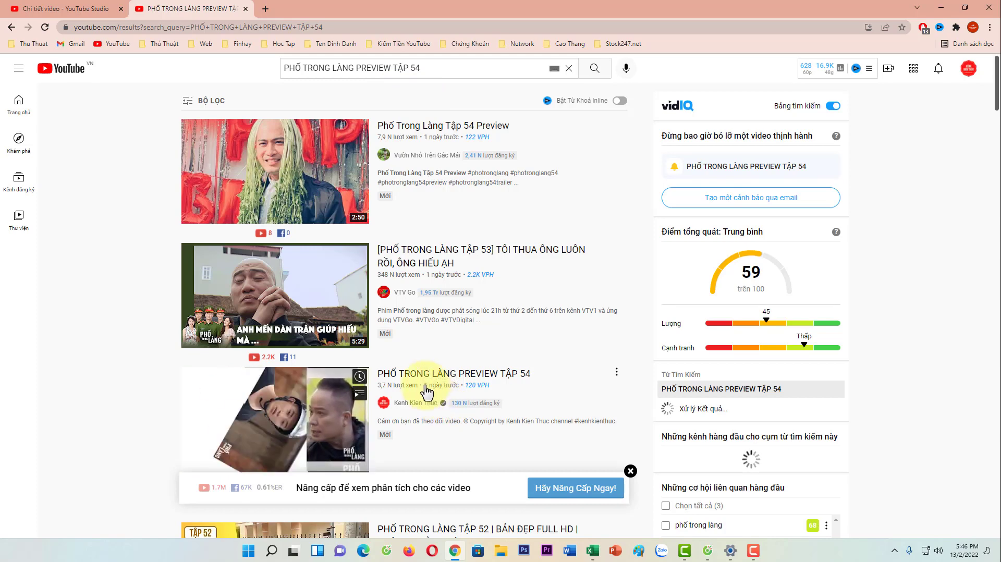
Open YouTube in a new incognito window and search for "PHỐ TRONG LÀNG PREVIEW TẬP 54"
{"action": "key", "text": "ctrl+shift+n"}
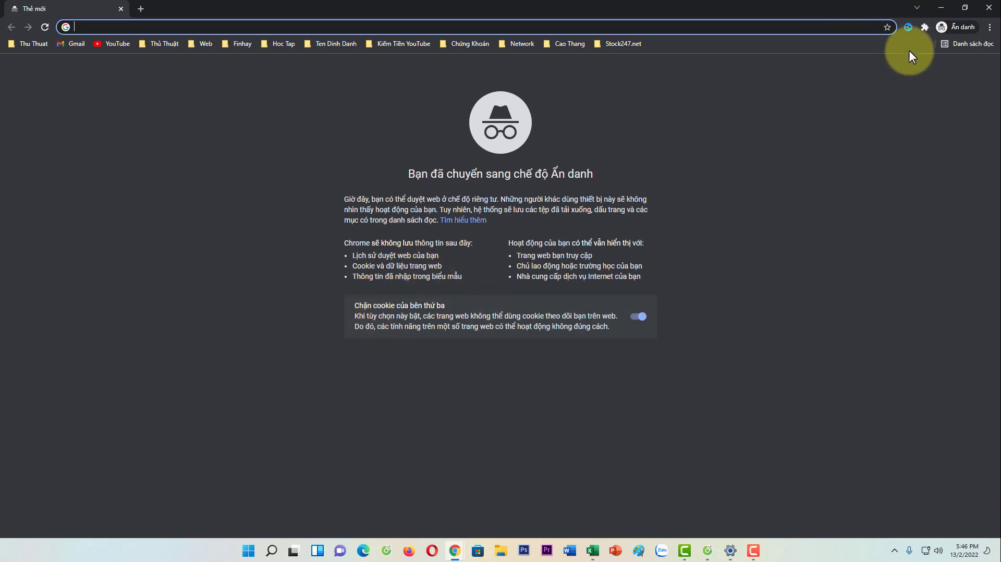
{"action": "left_click", "coordinate": [112, 44]}
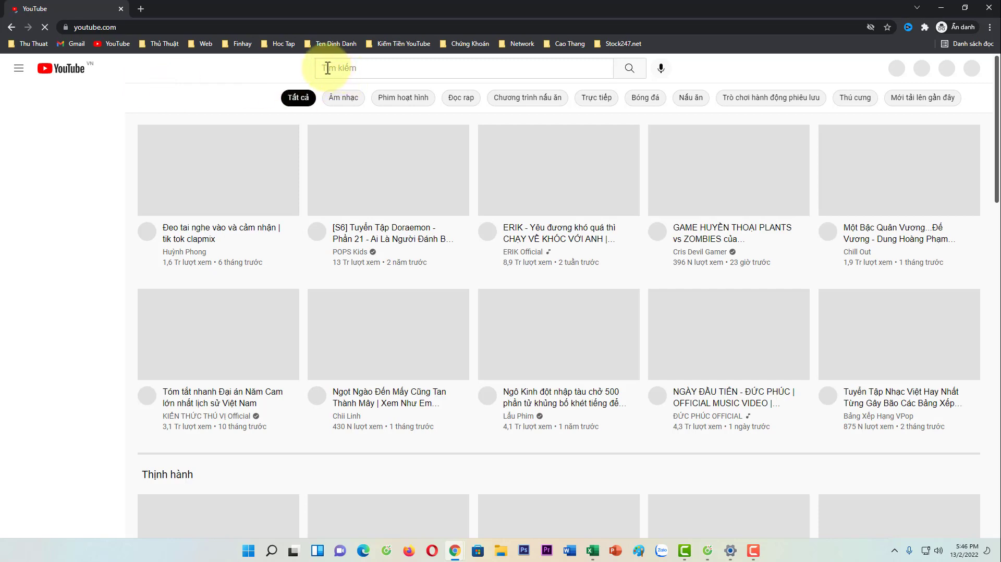
{"action": "left_click", "coordinate": [326, 68]}
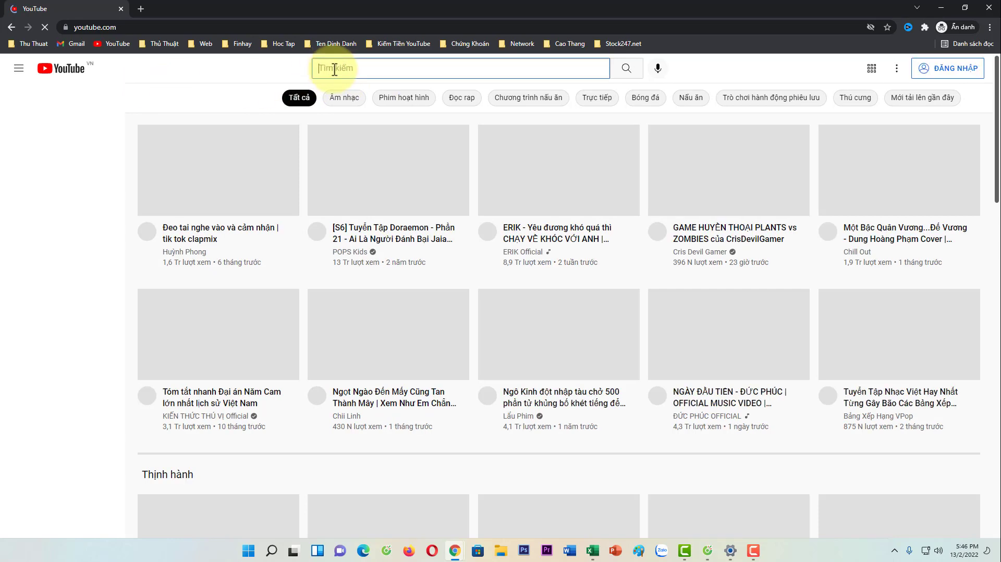
{"action": "key", "text": "ctrl+v"}
{"action": "key", "text": "Return"}
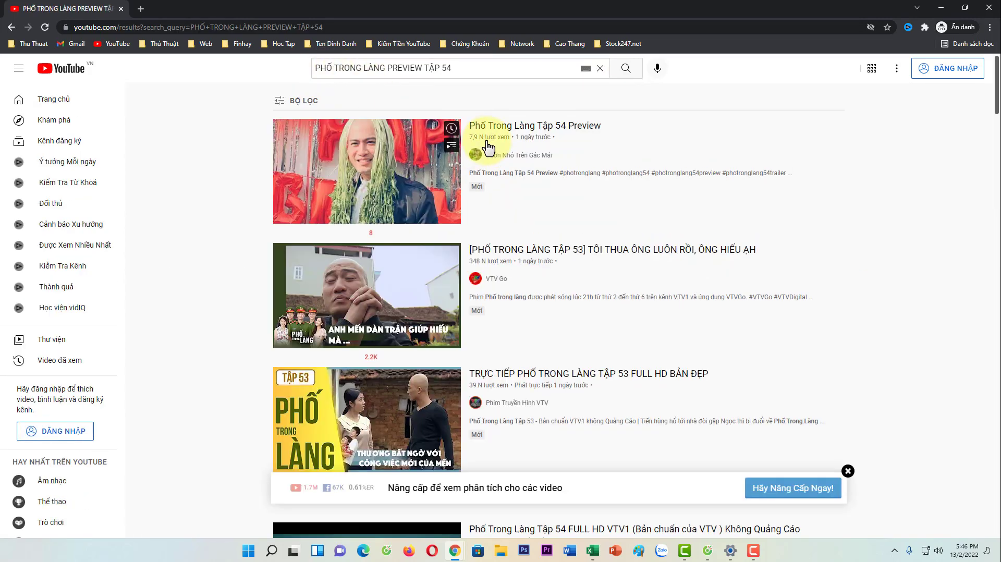
Look through the incognito search results for the position of the Kenh Kien Thuc channel's video
{"action": "scroll", "coordinate": [531, 211], "scroll_direction": "down", "scroll_amount": 1}
{"action": "scroll", "coordinate": [532, 211], "scroll_direction": "down", "scroll_amount": 10}
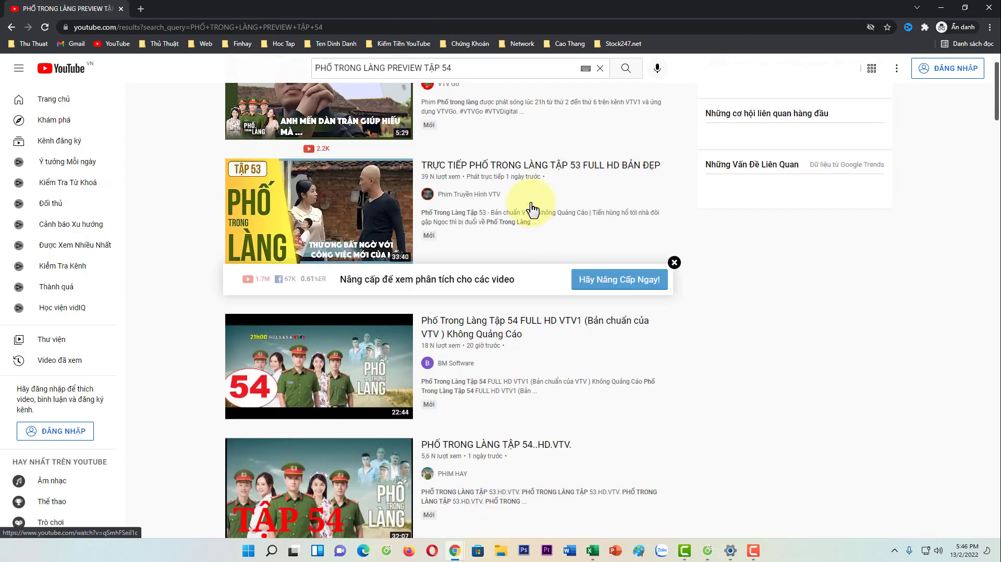
{"action": "scroll", "coordinate": [533, 209], "scroll_direction": "down", "scroll_amount": 5}
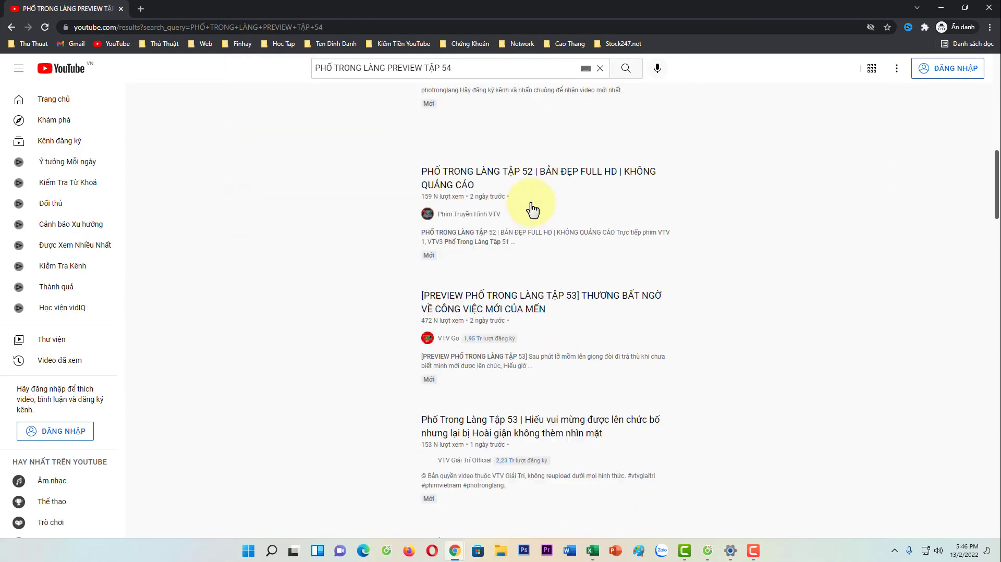
{"action": "scroll", "coordinate": [532, 208], "scroll_direction": "down", "scroll_amount": 5}
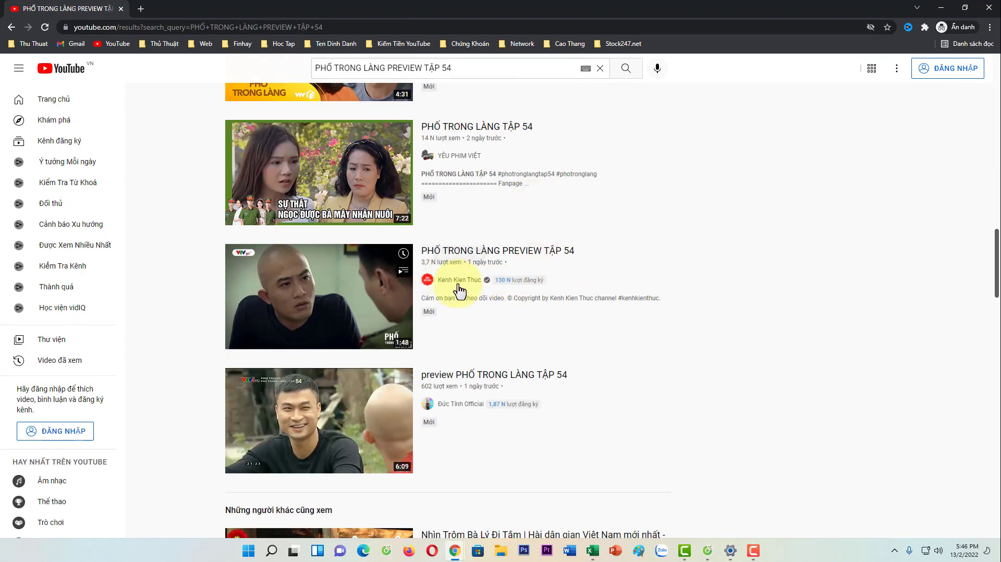
{"action": "scroll", "coordinate": [514, 329], "scroll_direction": "up", "scroll_amount": 2}
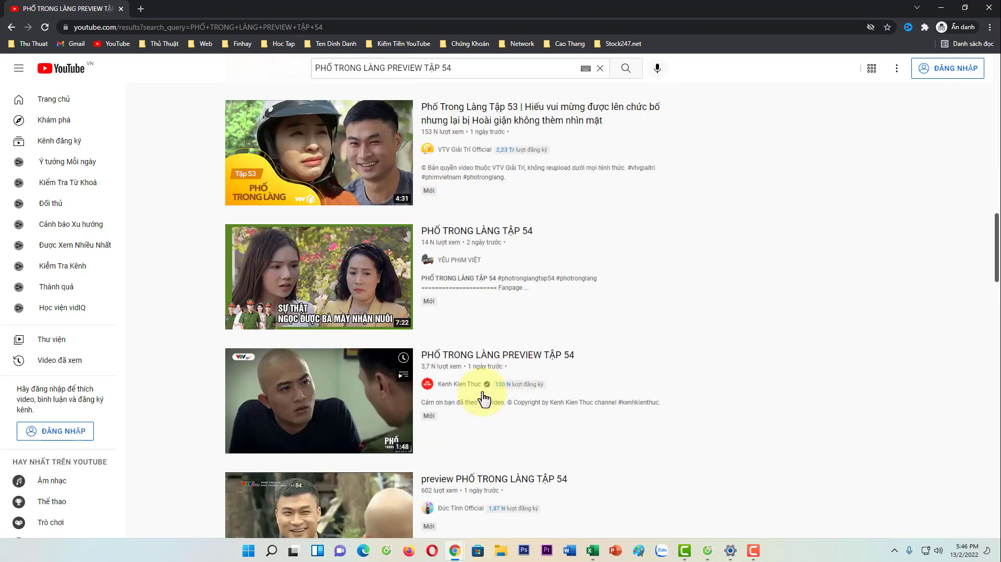